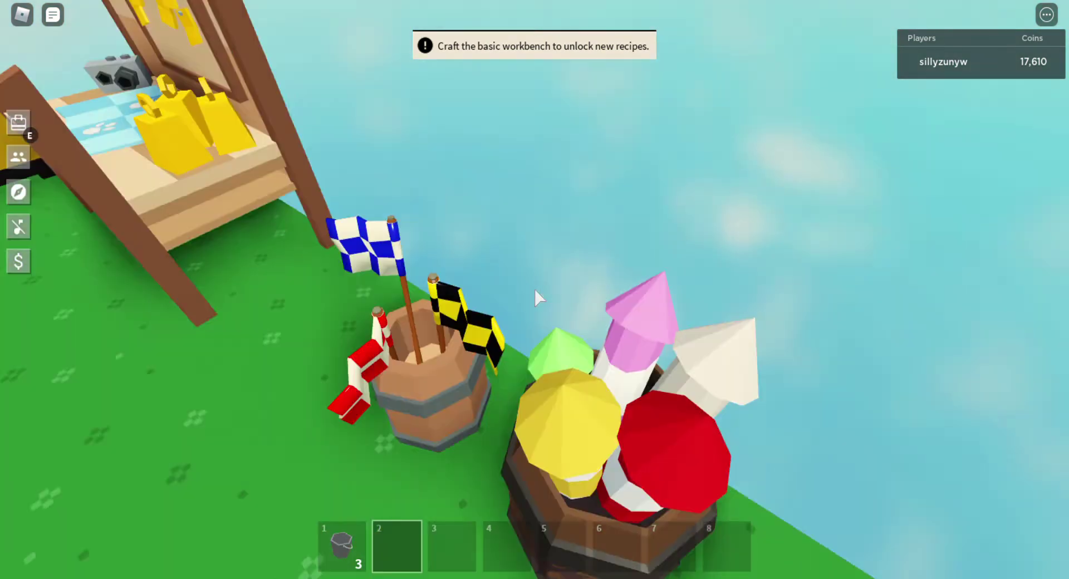
Step: Walk across the island to the blue-and-white checkered flag on the grass and open the inventory
key(s)
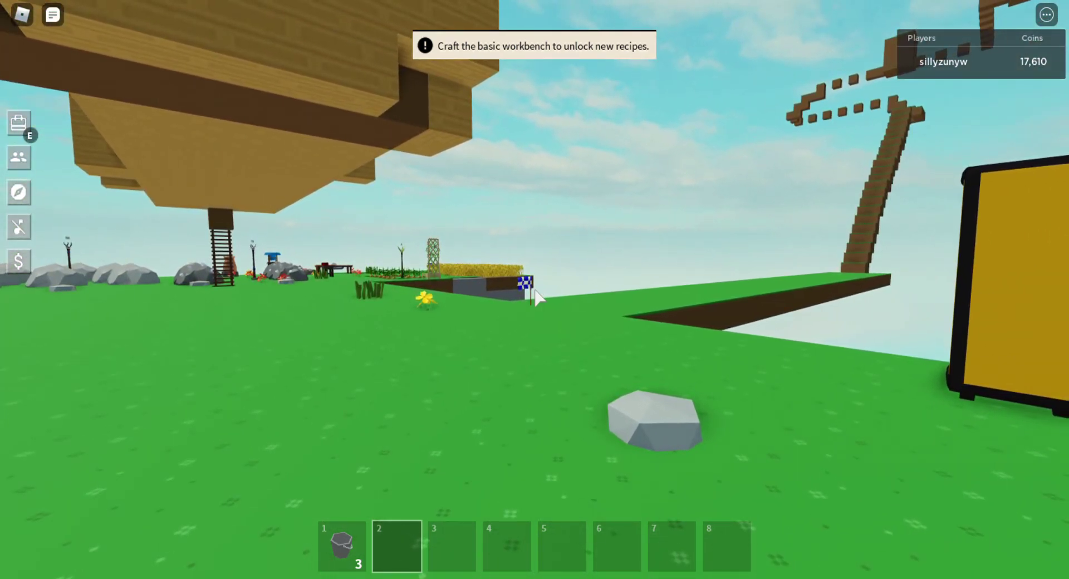
key(w)
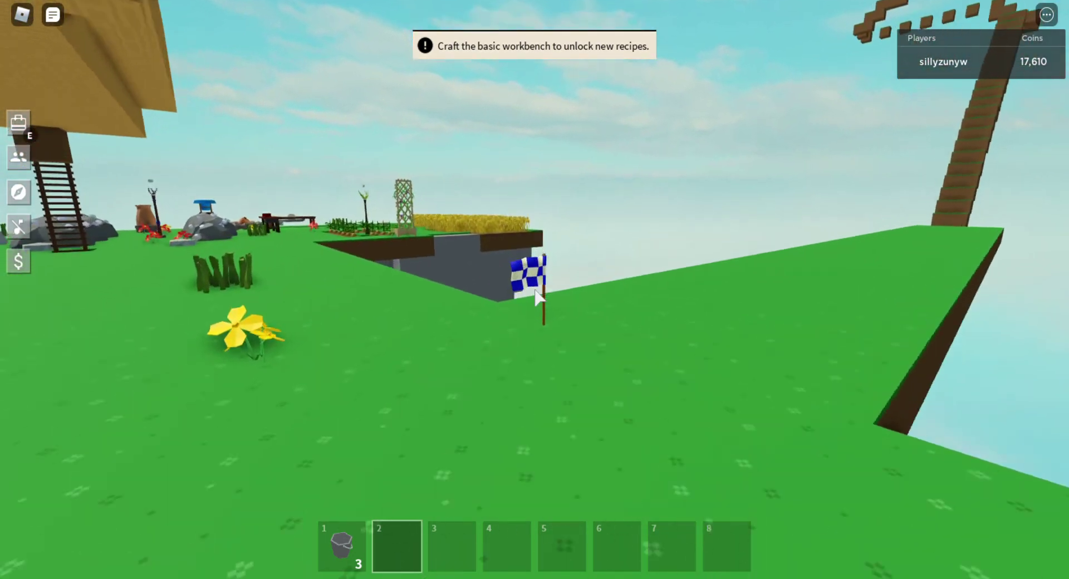
key(w)
key(s)
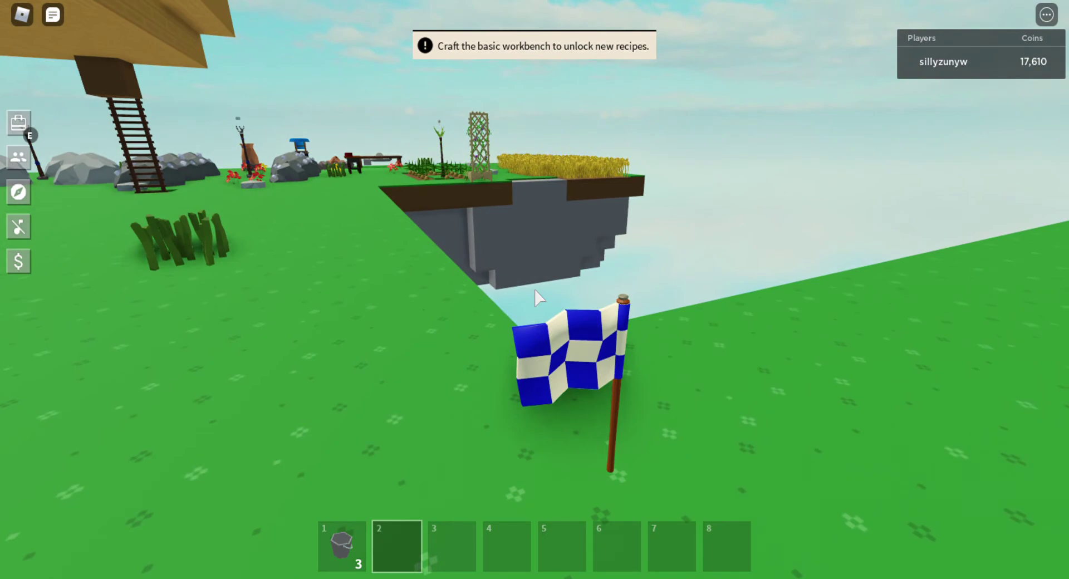
key(e)
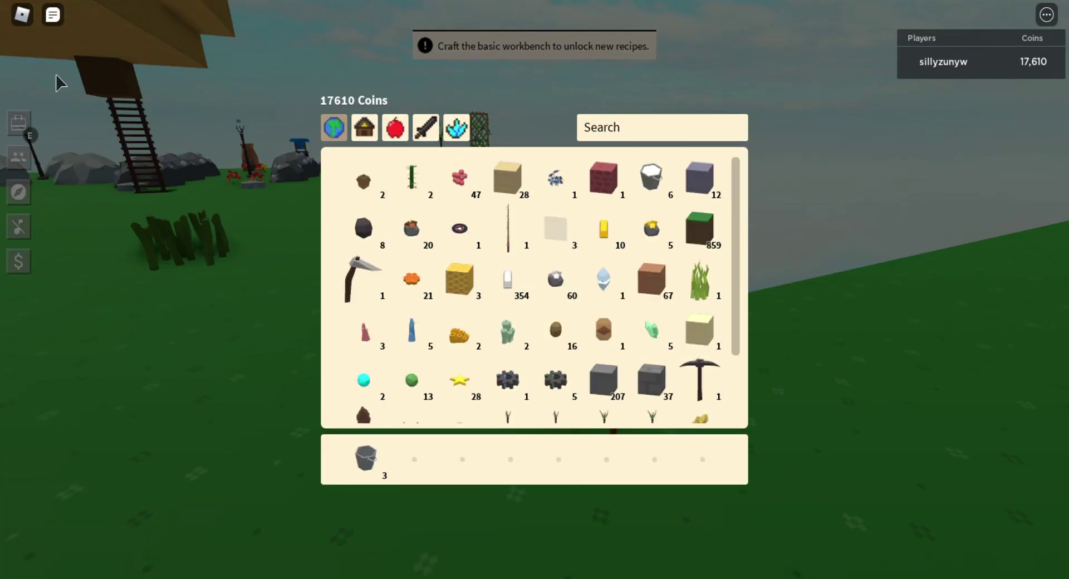
Step: Leave the Islands game and confirm leaving to return to its game page
click(21, 14)
click(484, 536)
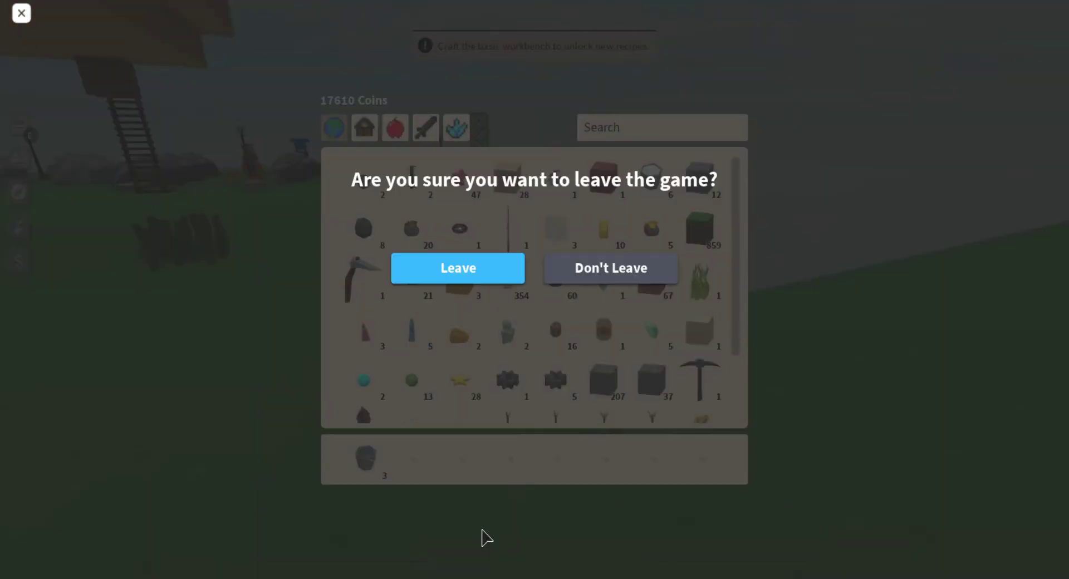
click(422, 265)
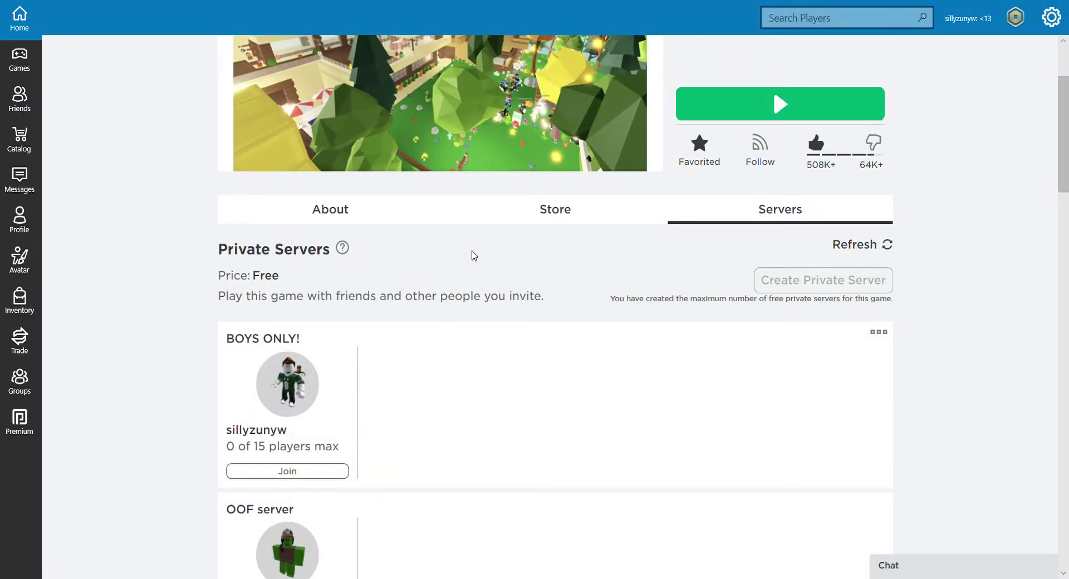
Step: Look over the Islands game's description and its private servers, including the price for creating one
click(354, 211)
click(760, 210)
scroll(761, 223, up, 1)
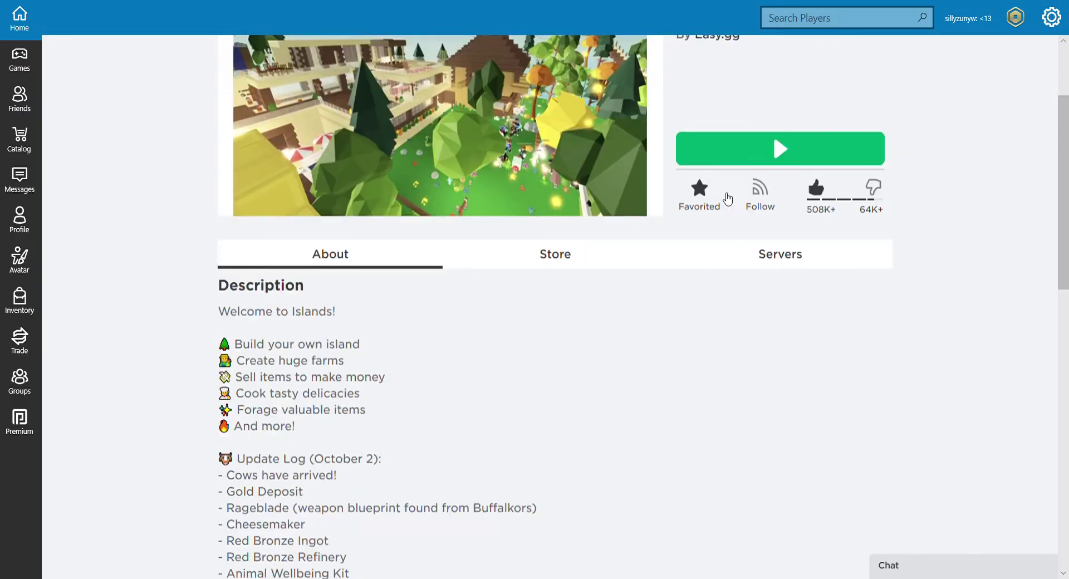
scroll(334, 312, down, 1)
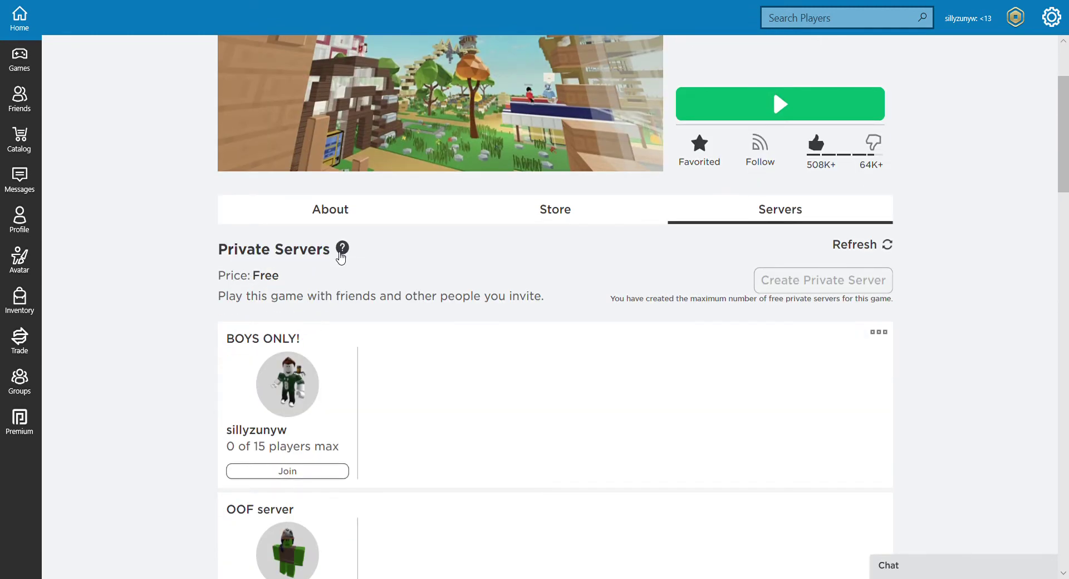
double_click(261, 277)
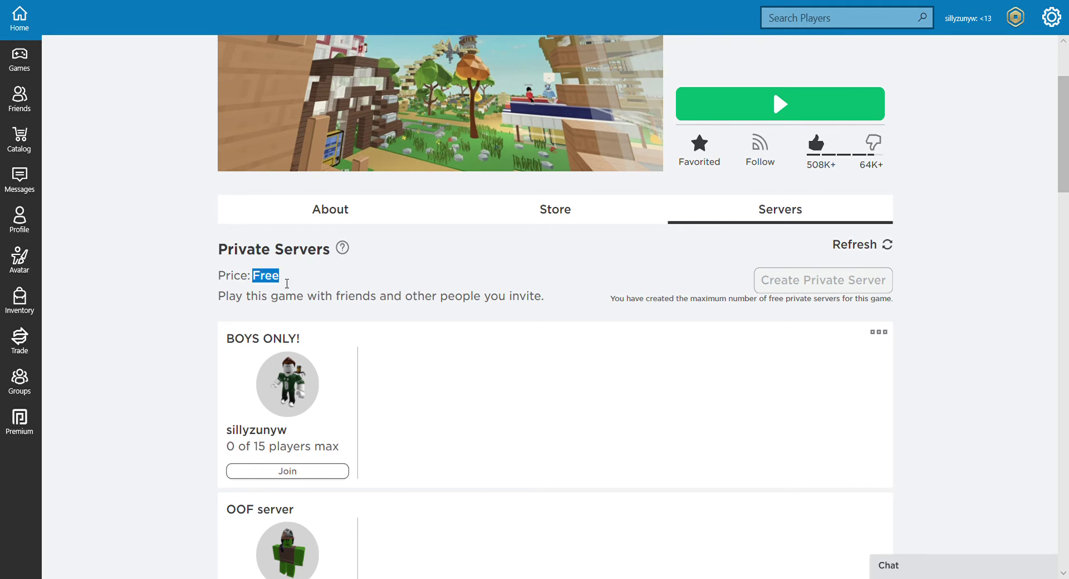
click(253, 285)
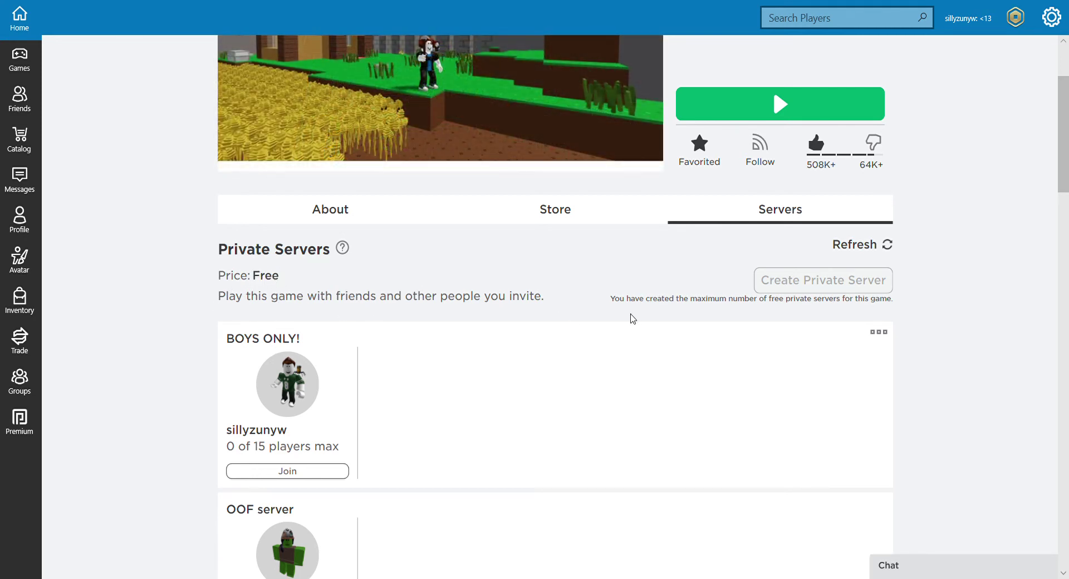
Step: Open the configuration of the BOYS ONLY! private server
scroll(618, 326, down, 1)
click(877, 269)
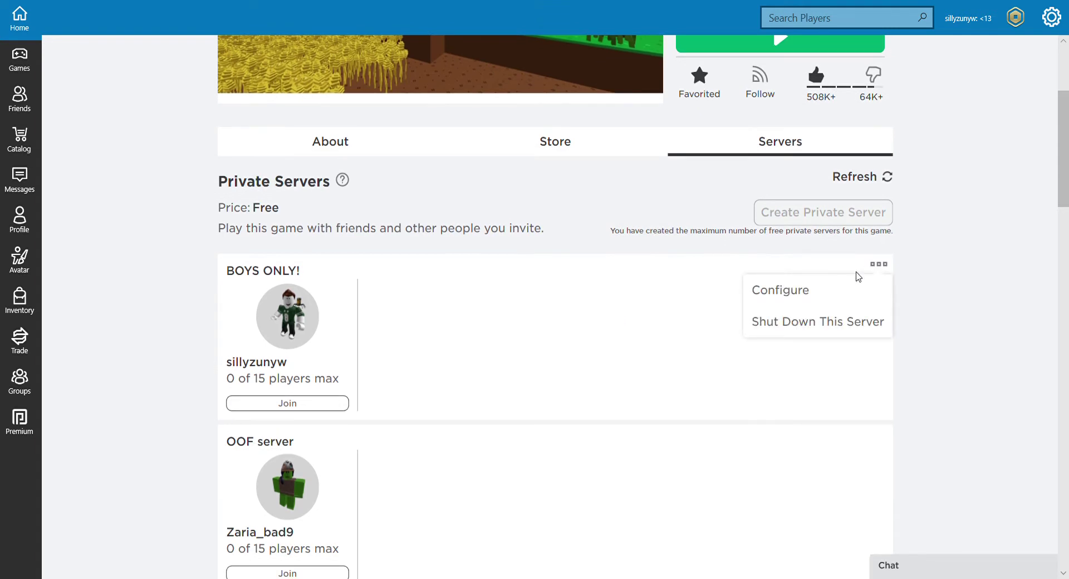
click(808, 298)
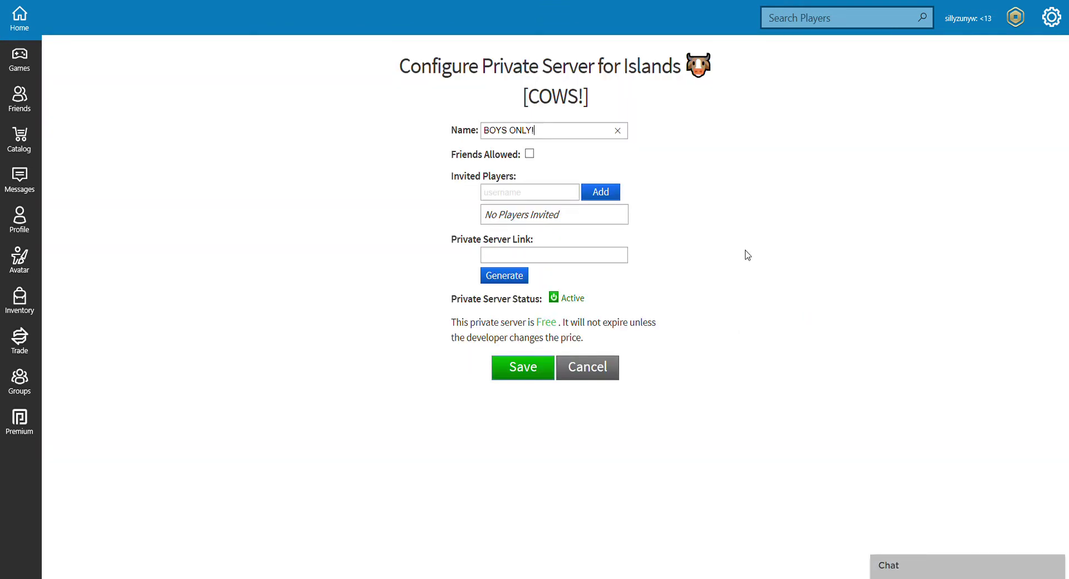
Step: Disable the BOYS ONLY! private server and set it back to active
click(554, 298)
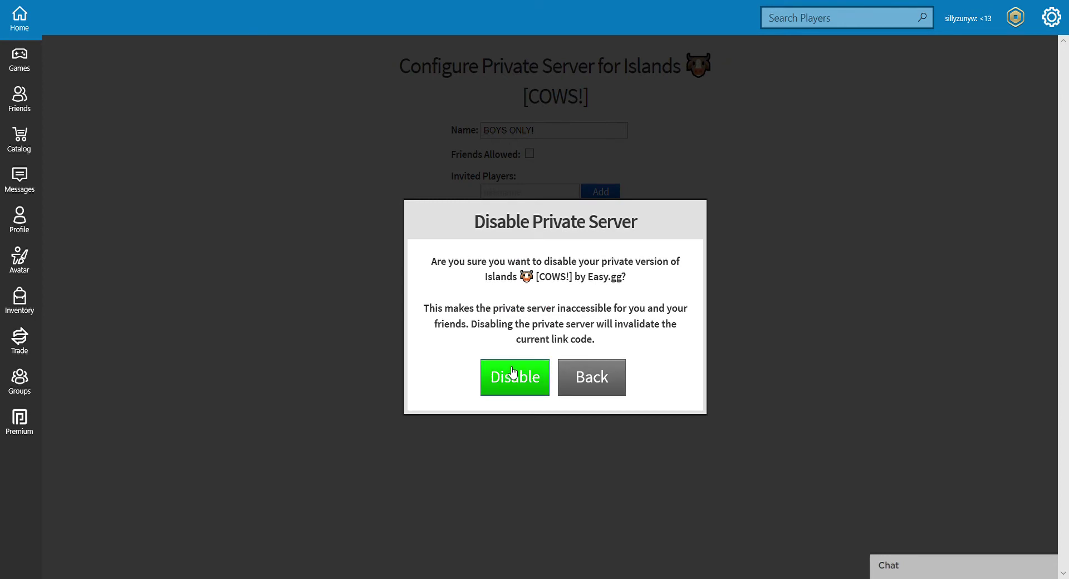
click(510, 384)
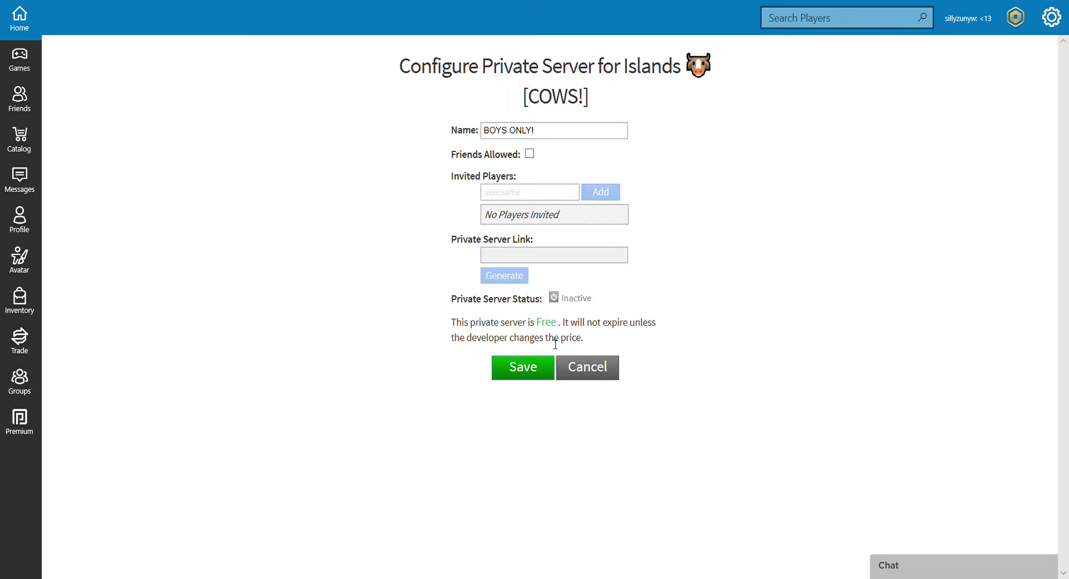
click(553, 297)
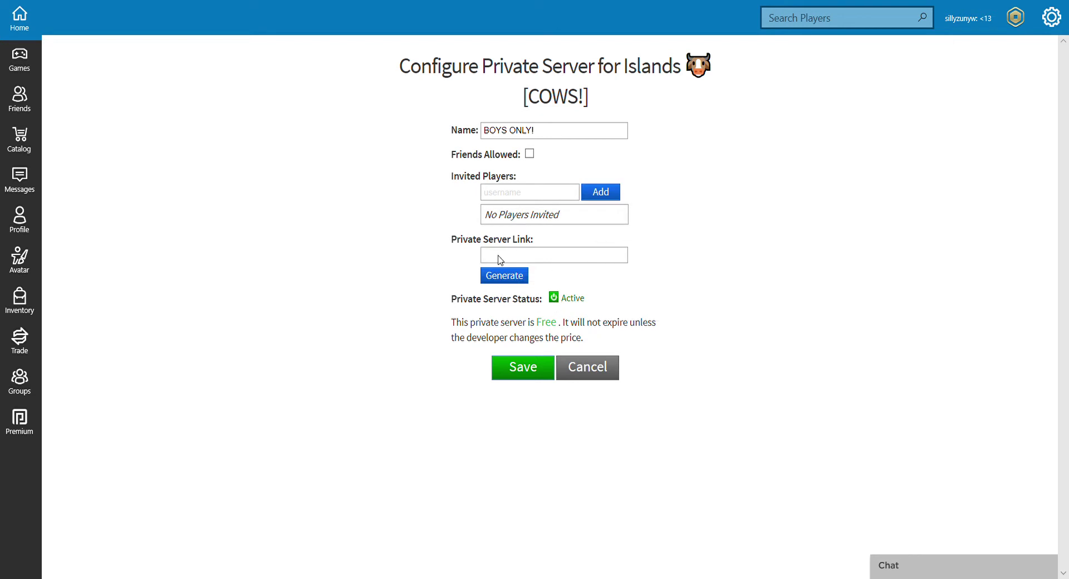
Step: Generate a private server link, replace it with a re-generated one, and select the whole link
click(502, 275)
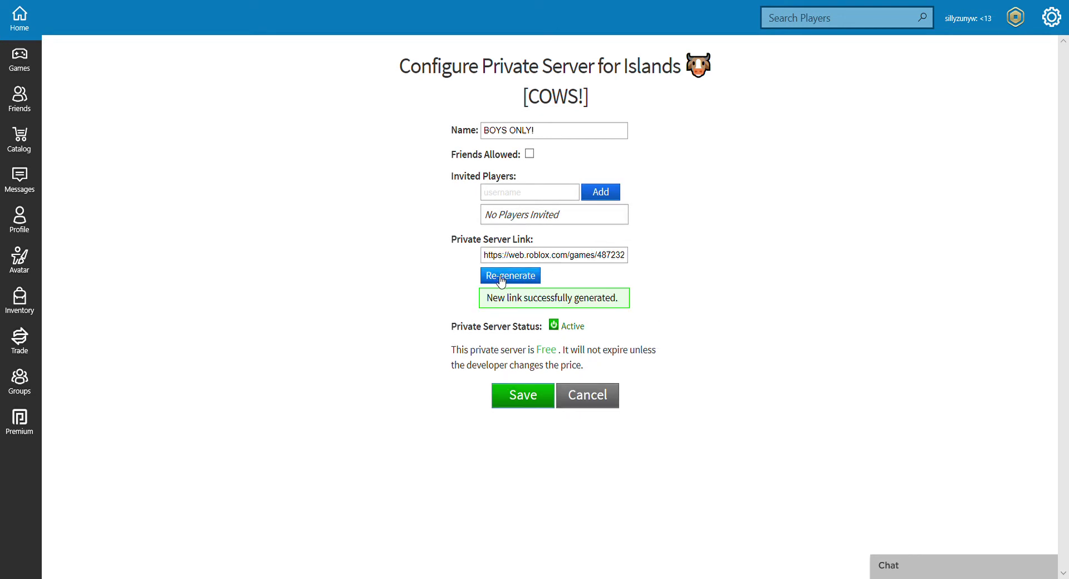
click(501, 276)
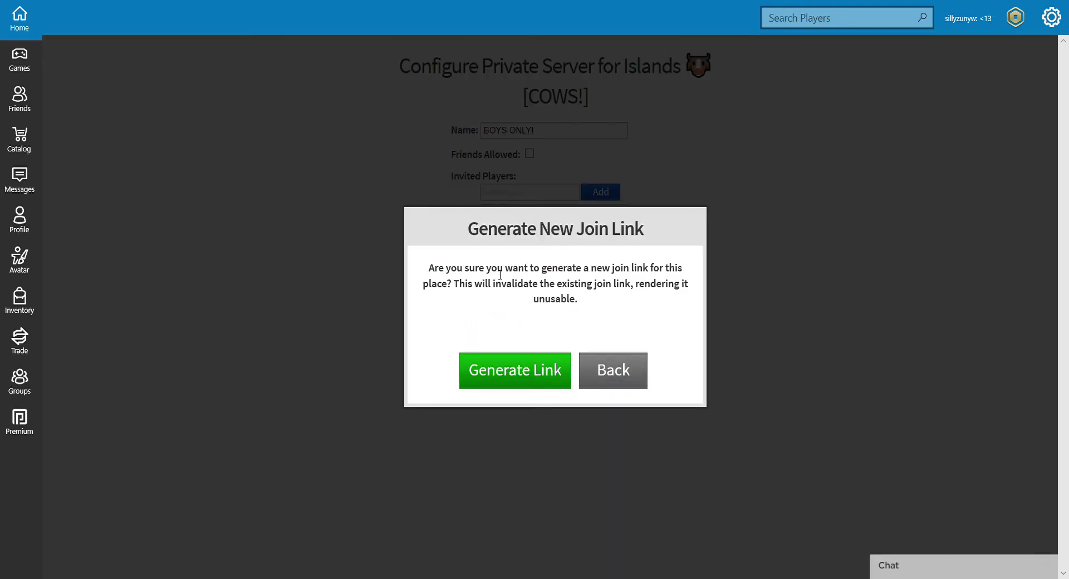
click(506, 369)
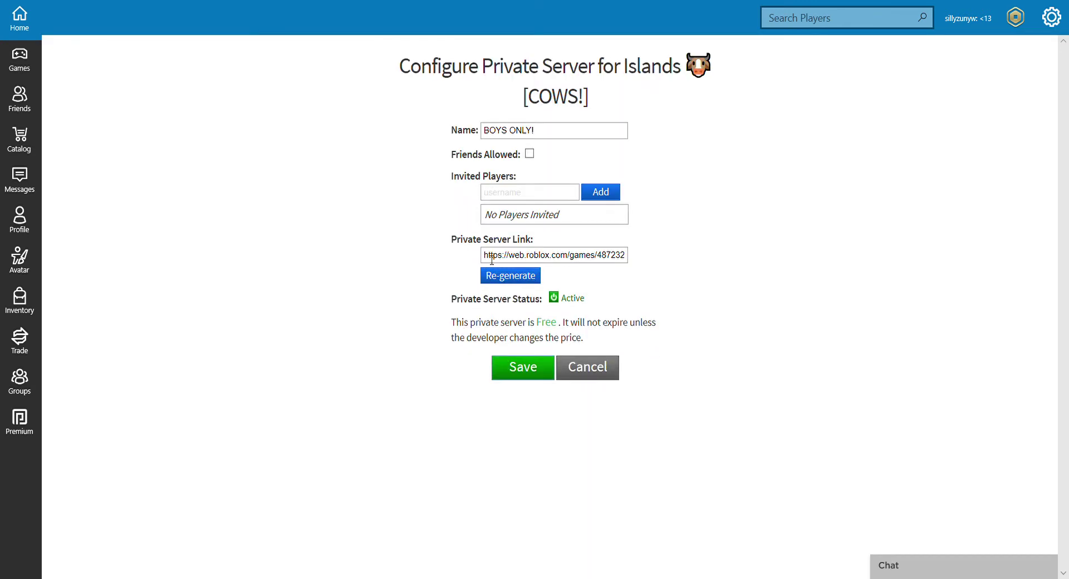
drag(490, 260, 700, 265)
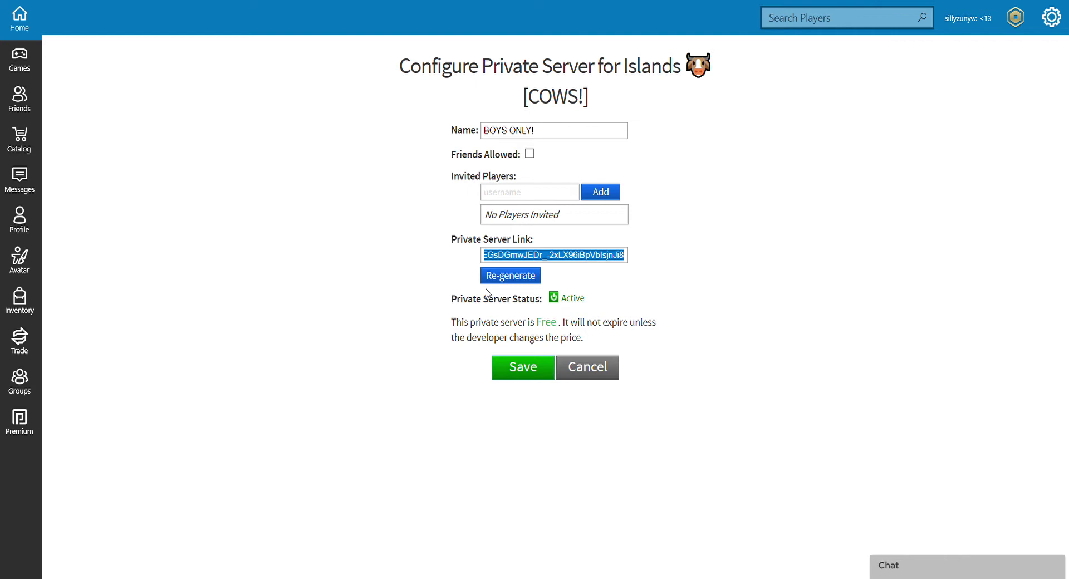
Step: Re-generate the private server link two more times, selecting the full link text after each new link
click(394, 281)
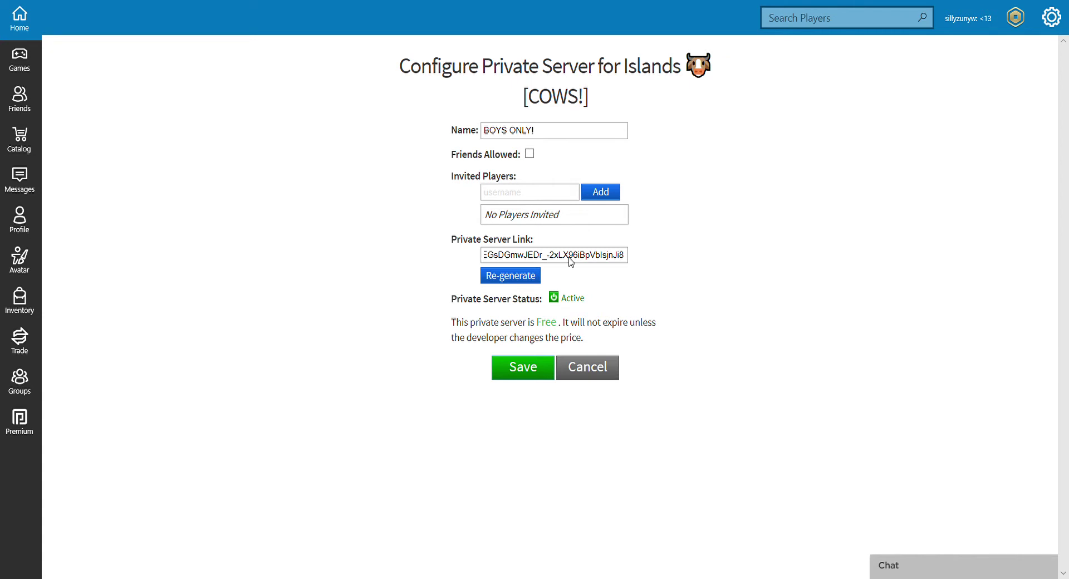
click(493, 256)
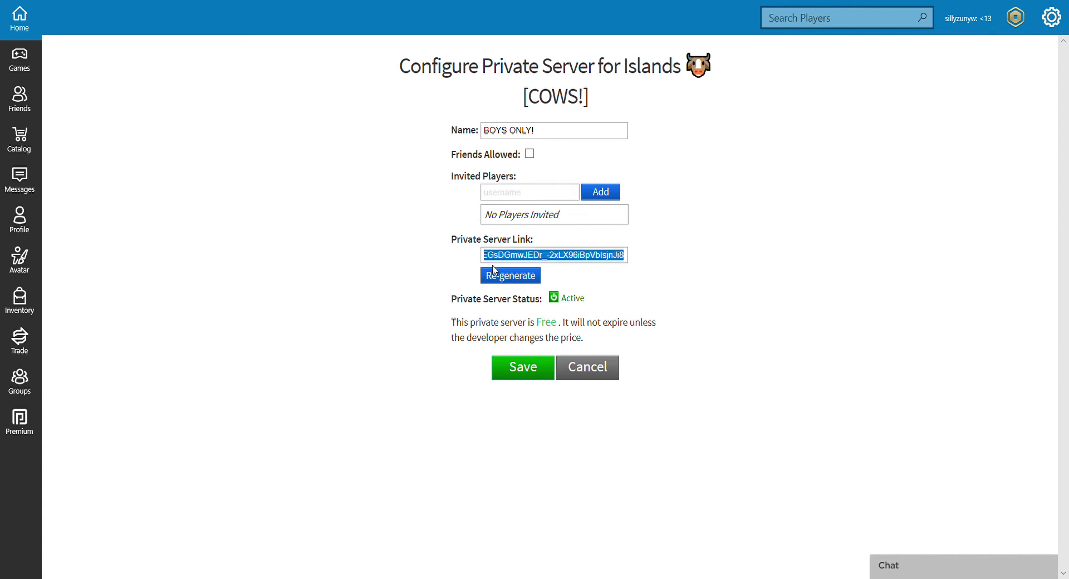
click(492, 275)
click(512, 369)
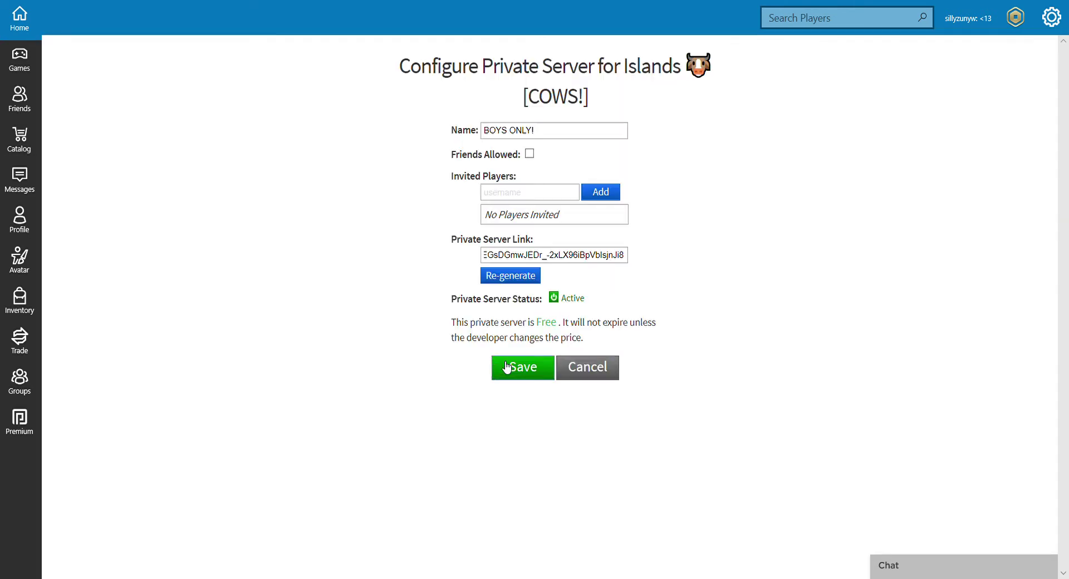
click(489, 257)
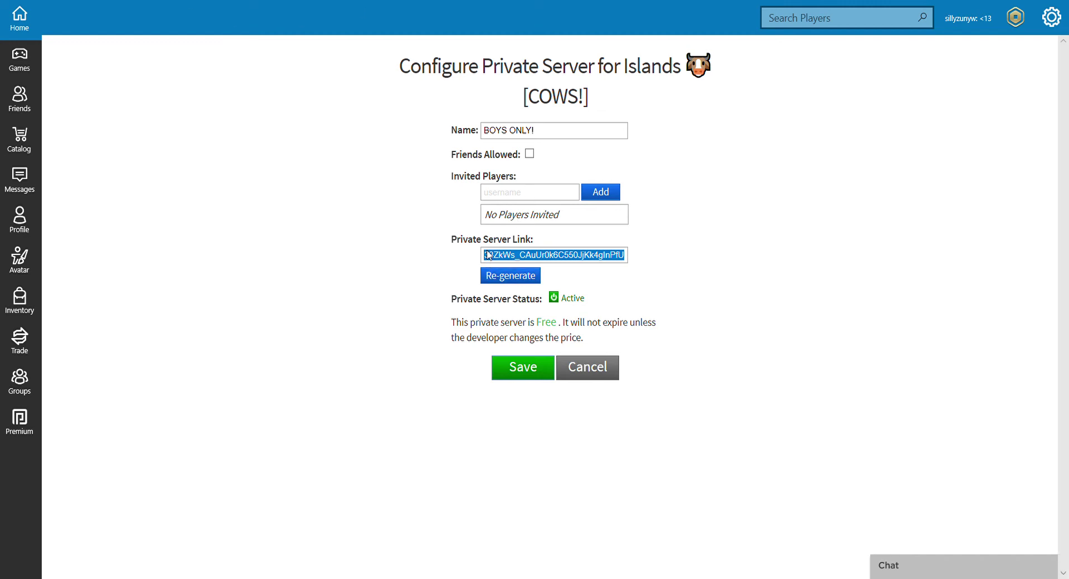
click(493, 275)
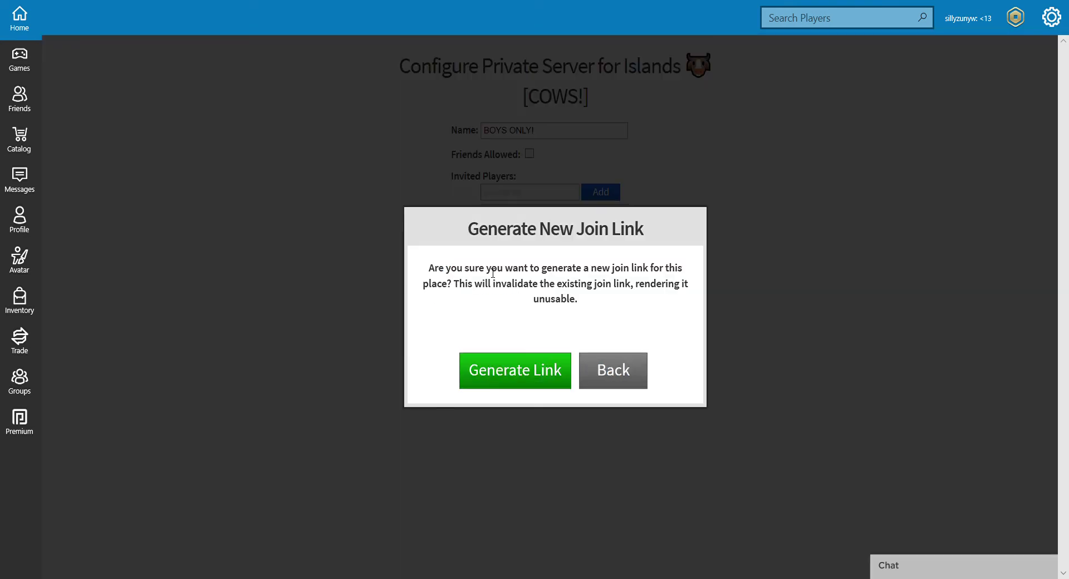
click(495, 378)
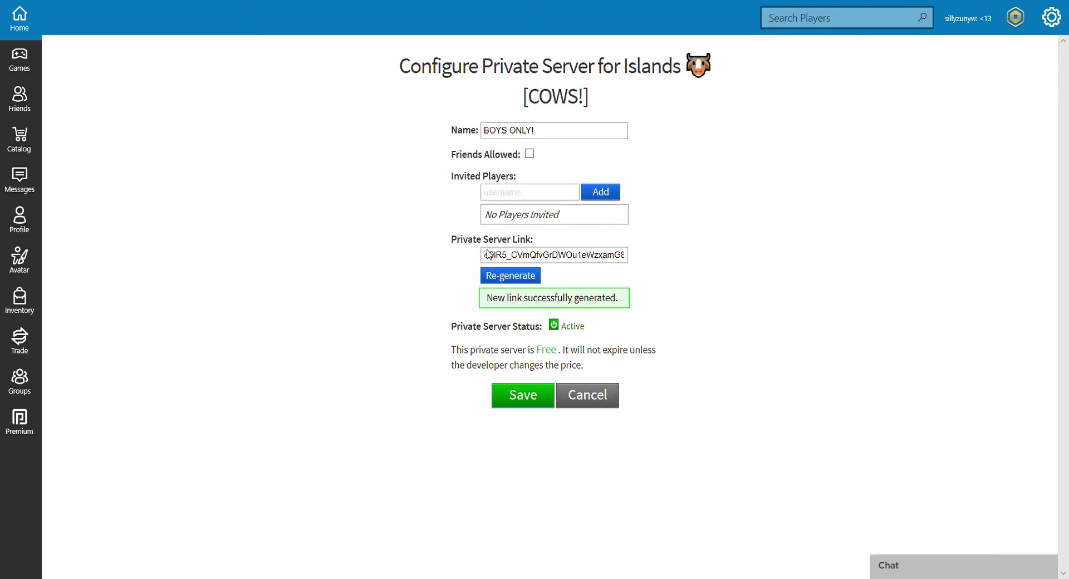
drag(489, 256, 684, 252)
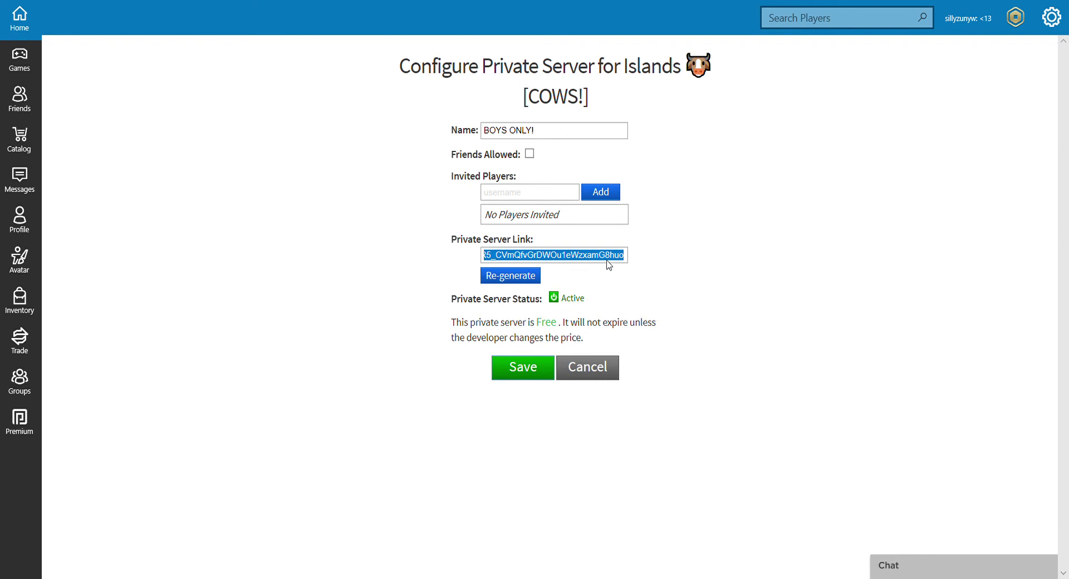
Step: Generate a fresh join link for the BOYS ONLY! server and select it in the Private Server Link field
click(514, 276)
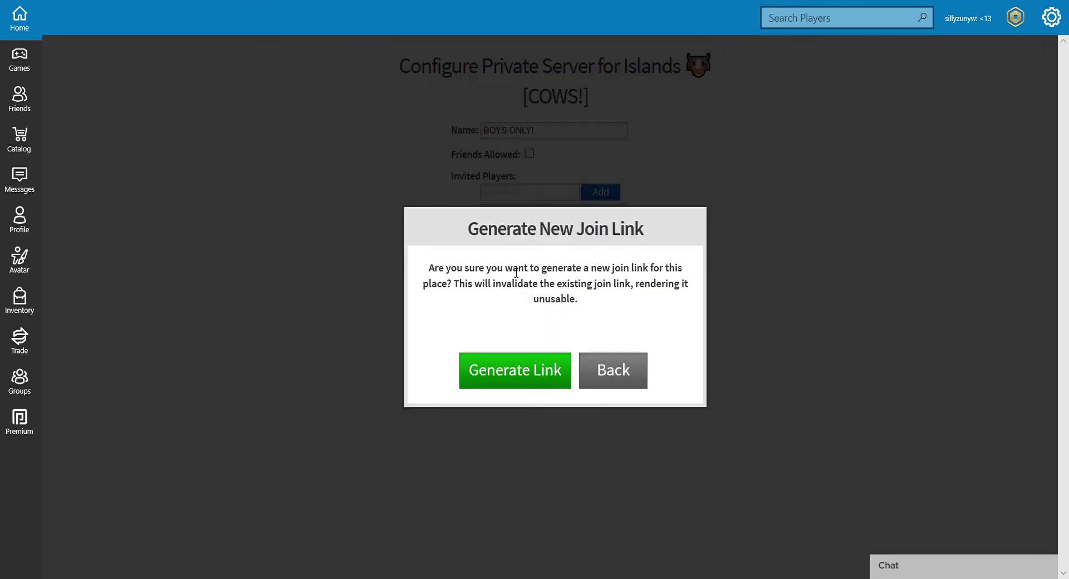
click(495, 377)
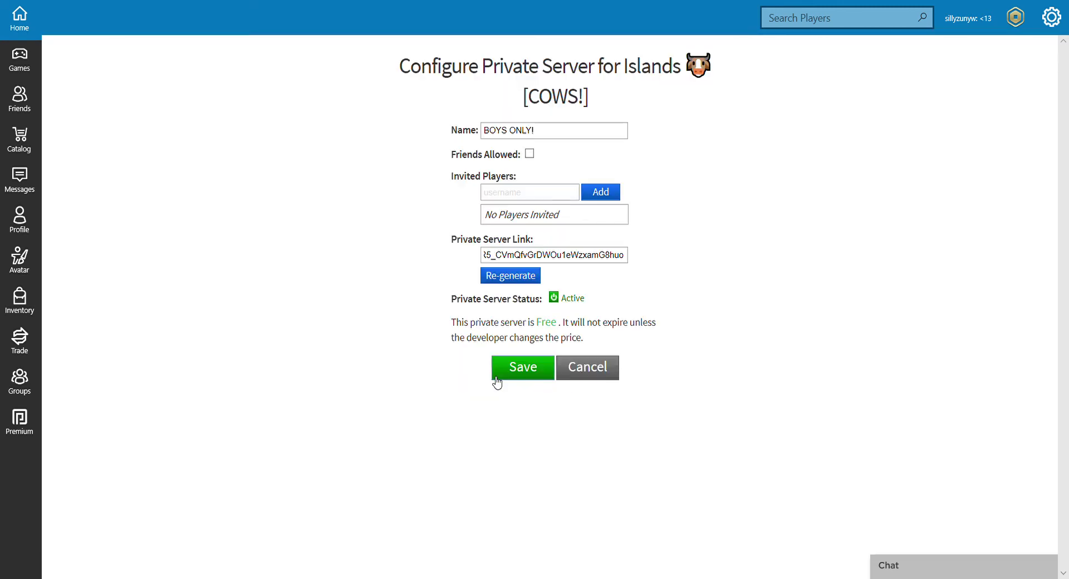
click(626, 256)
click(624, 258)
click(576, 257)
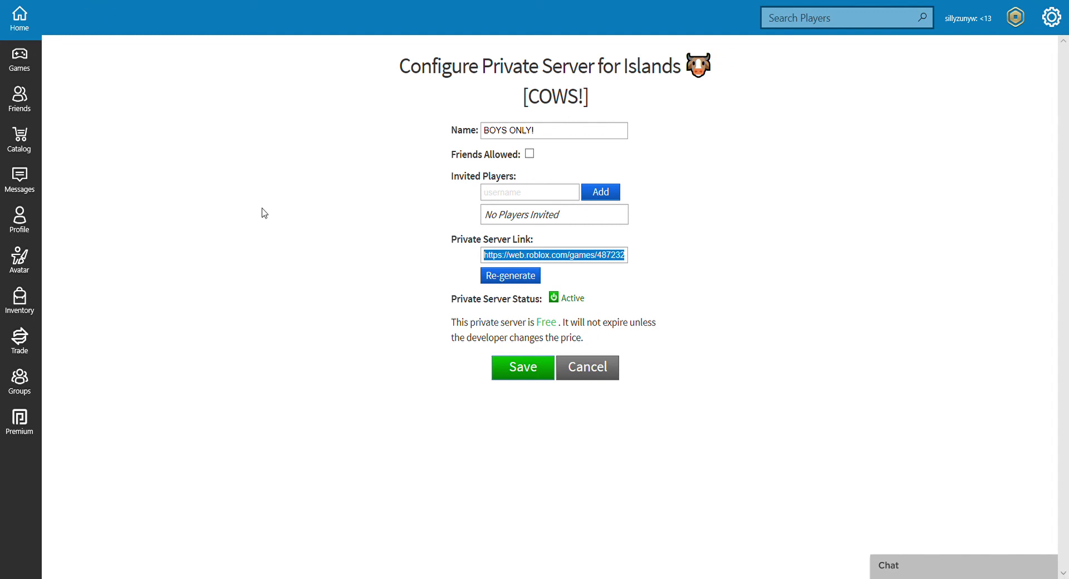
Step: Accept the pending friend request from the friend requests list
click(19, 17)
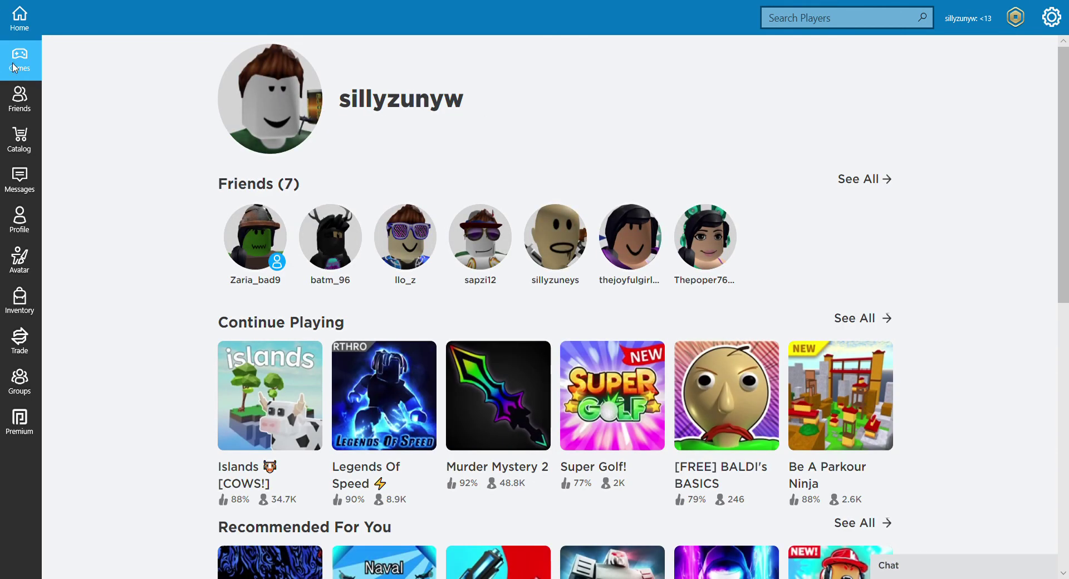
click(25, 96)
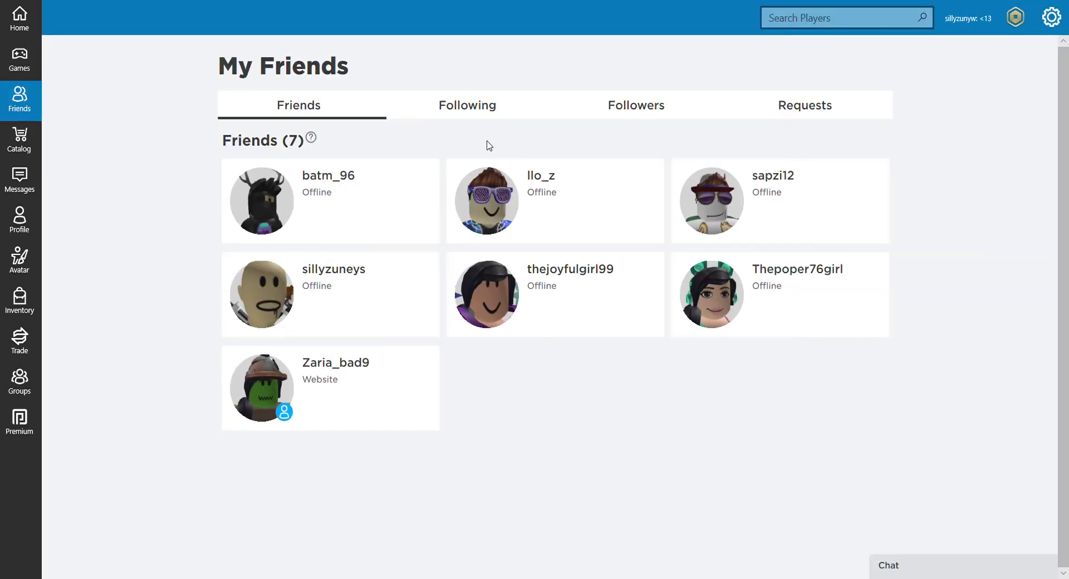
click(817, 105)
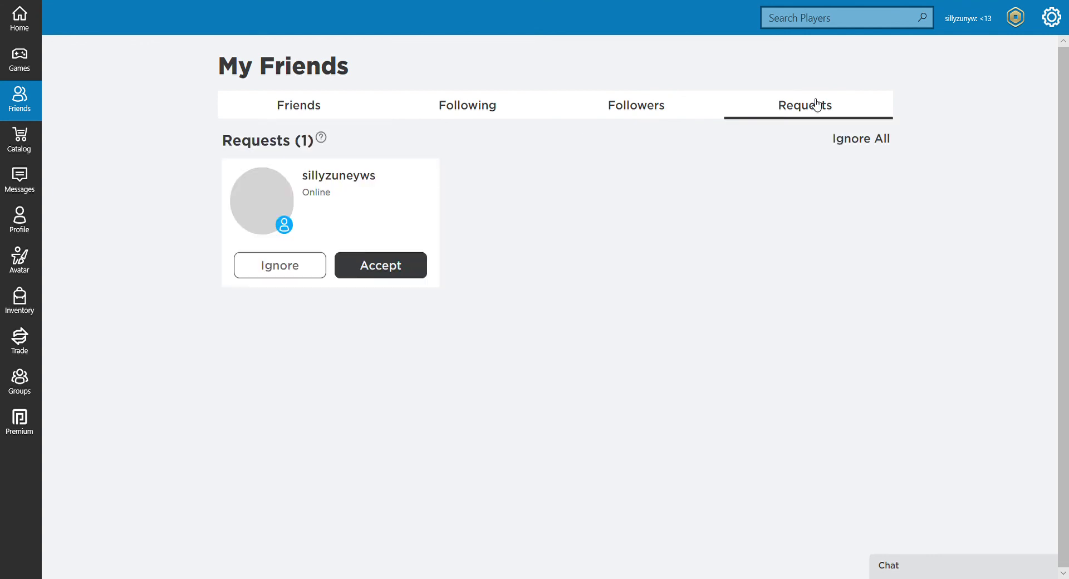
click(354, 268)
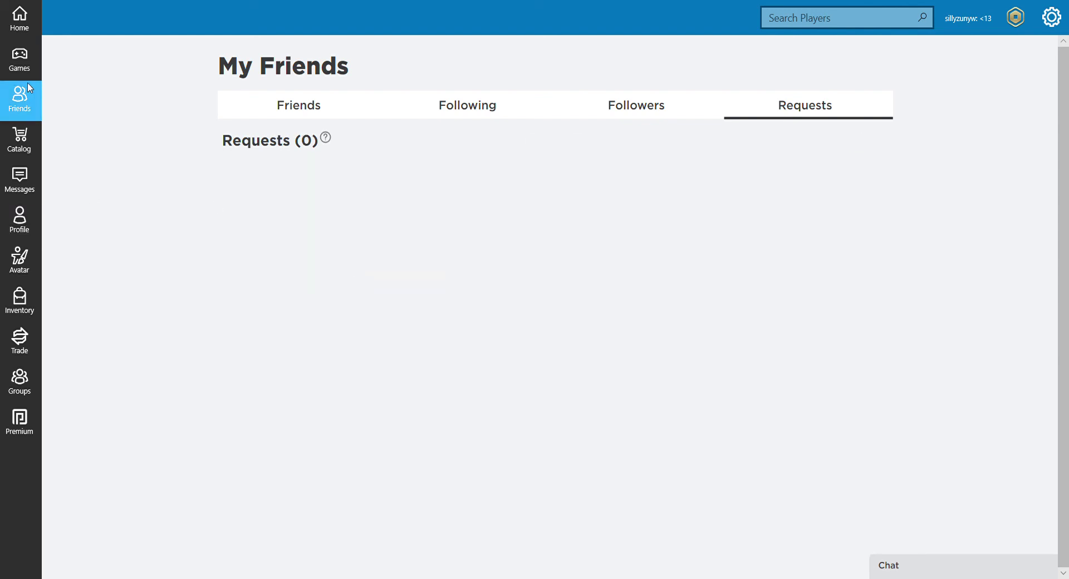
Step: Return to the home page and open the Islands [COWS!] game page
click(17, 28)
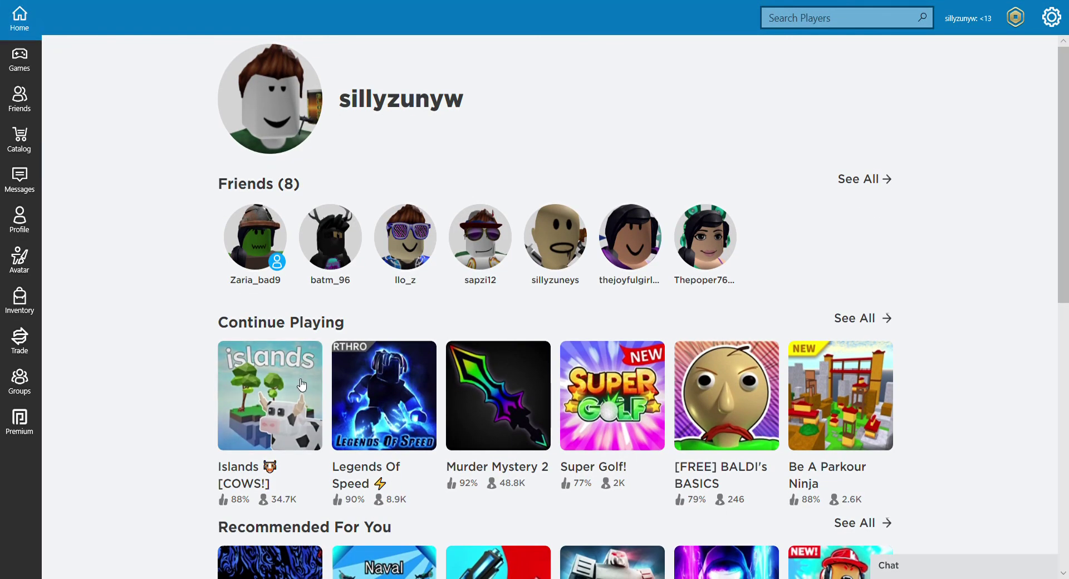
click(314, 359)
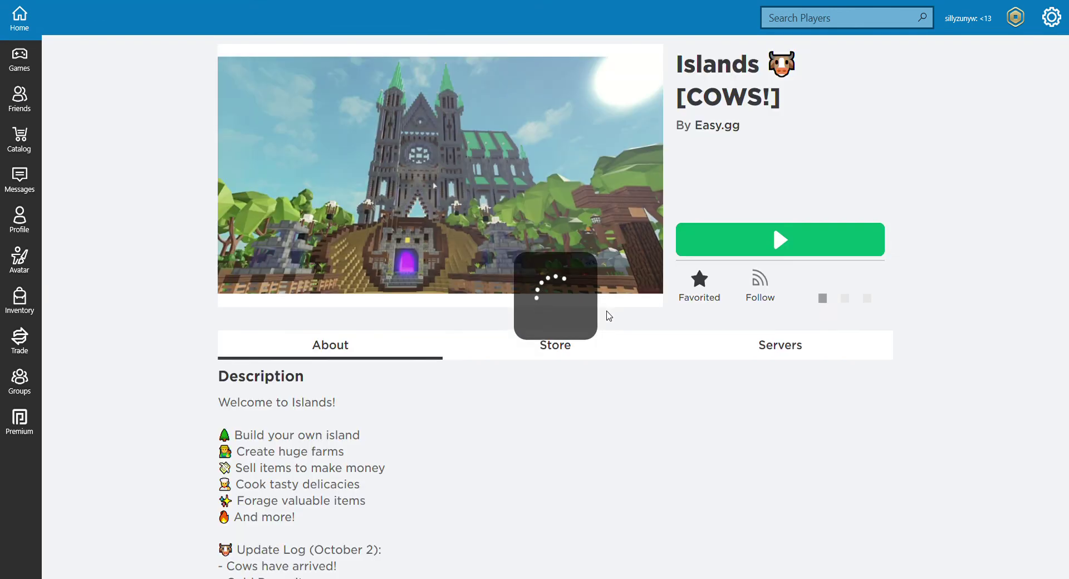
Step: Join the BOYS ONLY! private server from the Islands game's server list
click(703, 345)
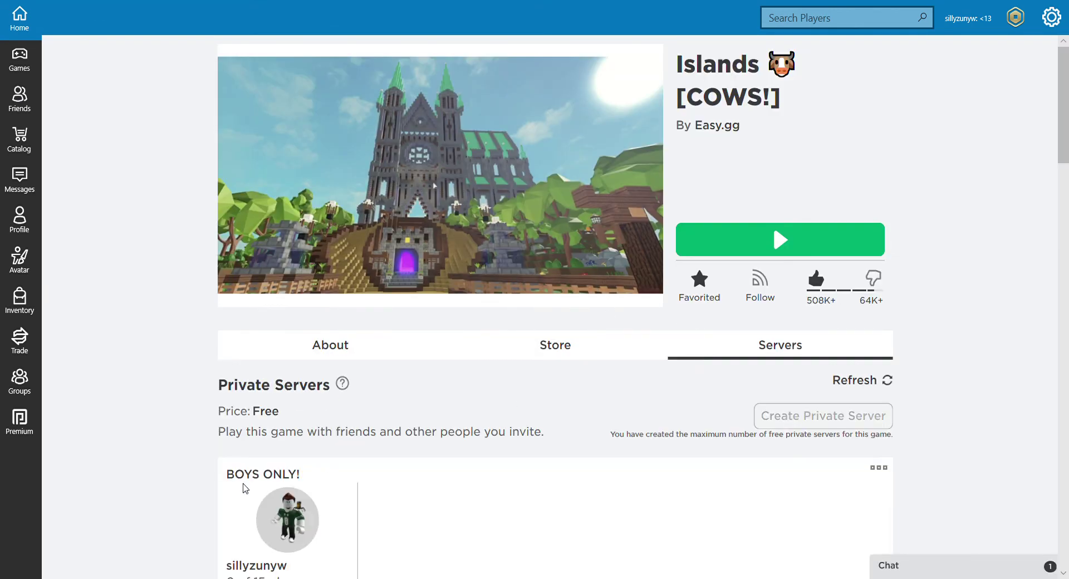
scroll(246, 493, down, 1)
scroll(252, 485, down, 1)
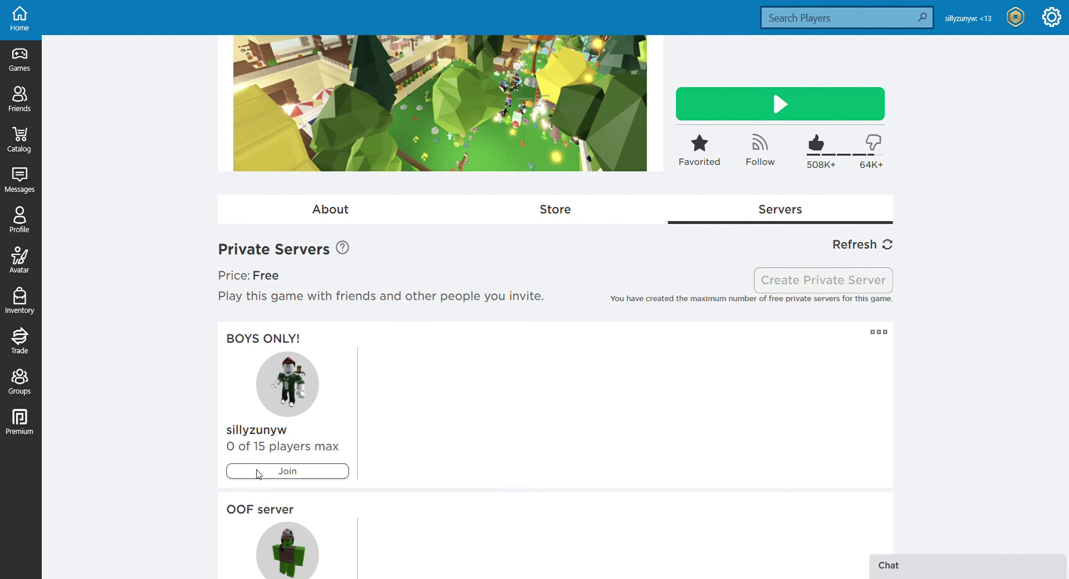
click(258, 472)
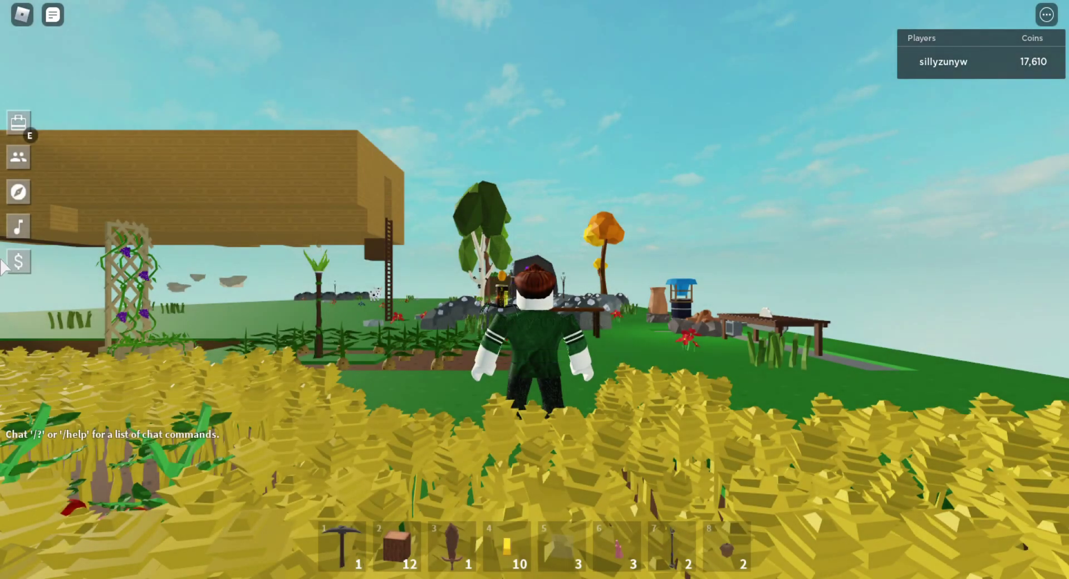
Step: Mute the game music and walk the character across the island to the grey rocks near the purple portal
click(18, 225)
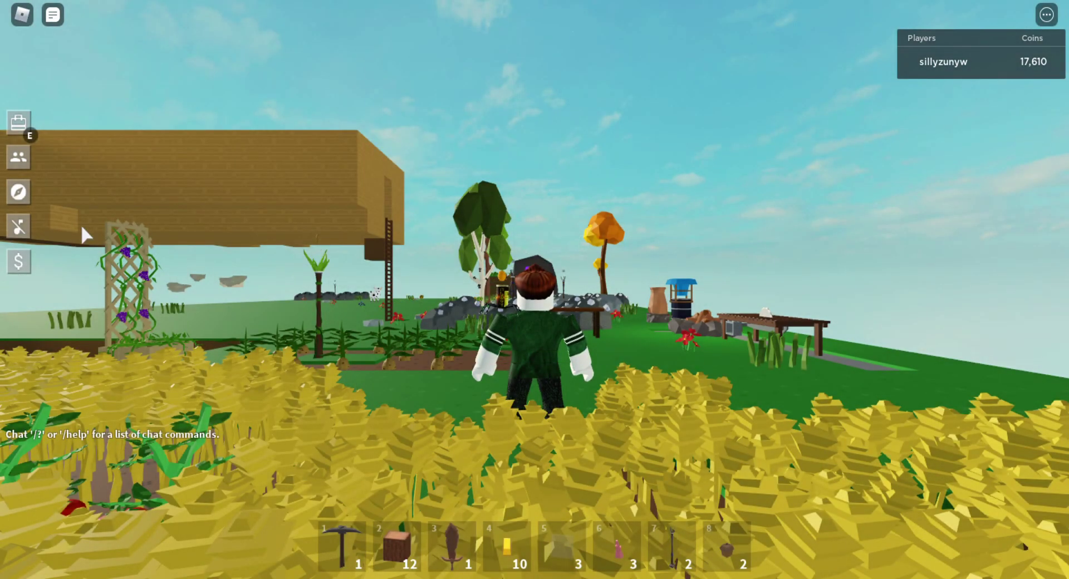
scroll(241, 304, up, 6)
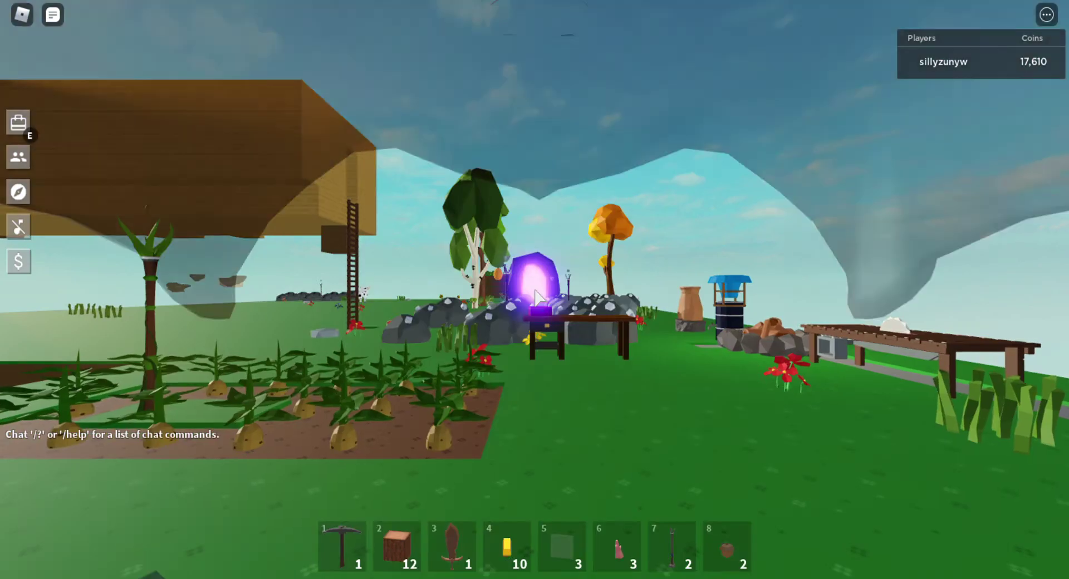
key(w)
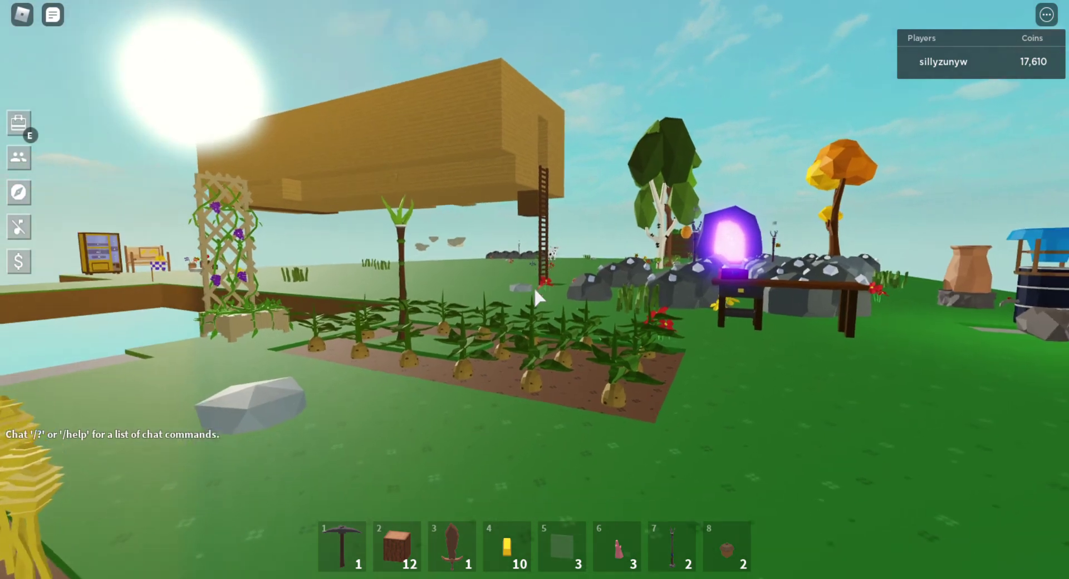
key(w)
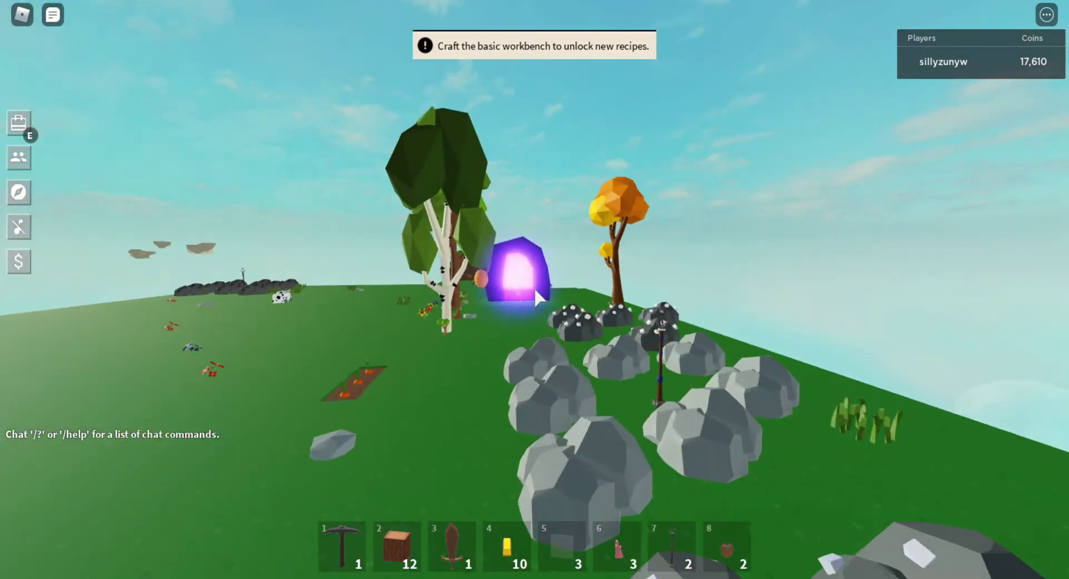
key(w)
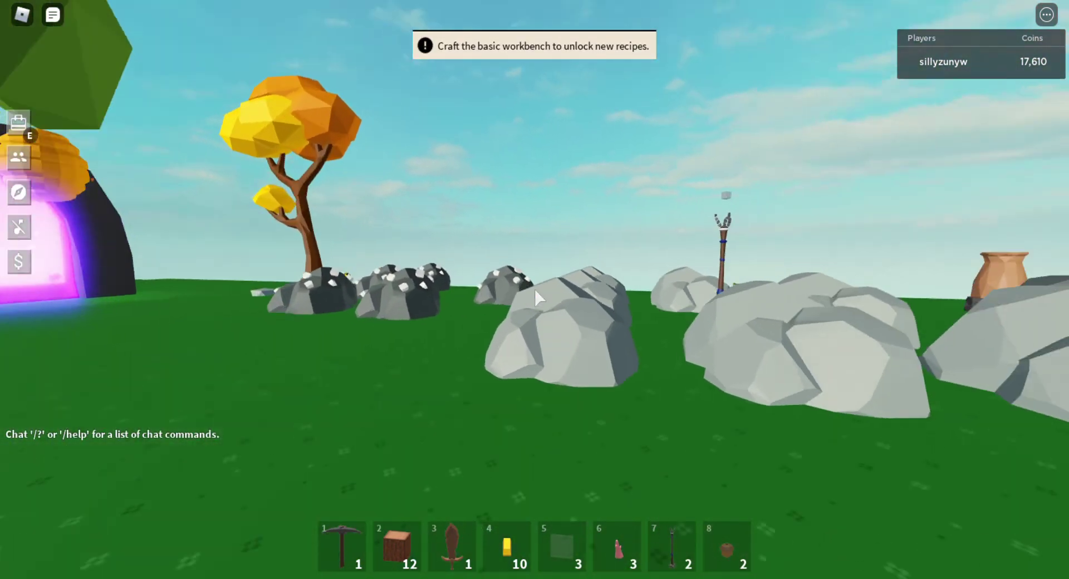
scroll(533, 286, down, 3)
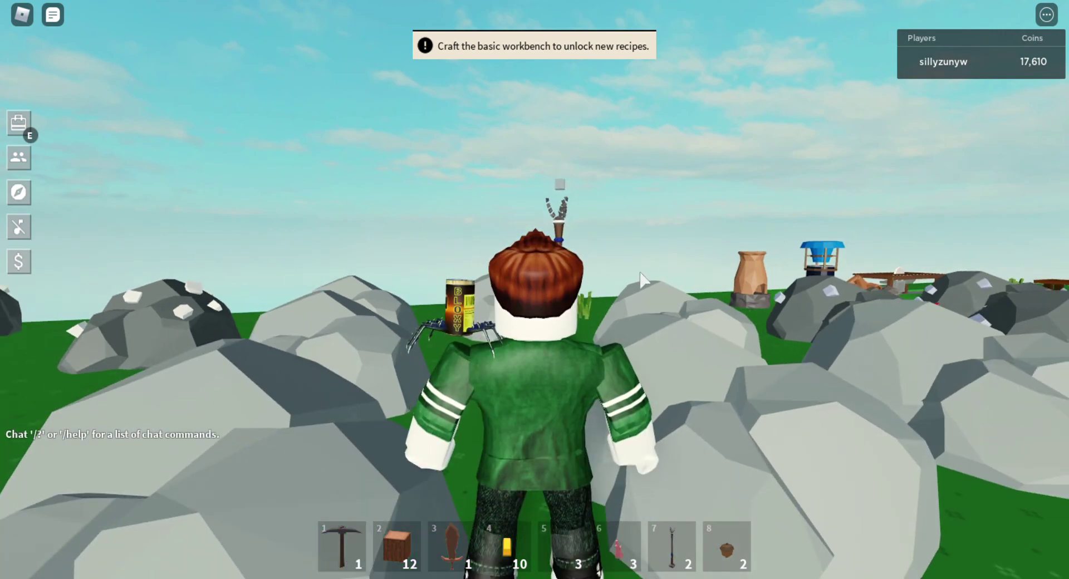